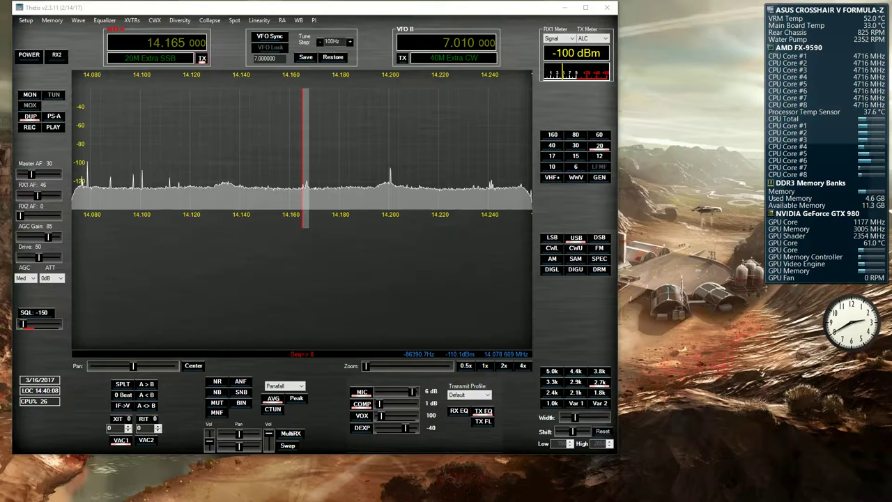
Step: Power on the radio and open the hardware selection page of the setup settings
{"action": "left_click", "coordinate": [29, 60]}
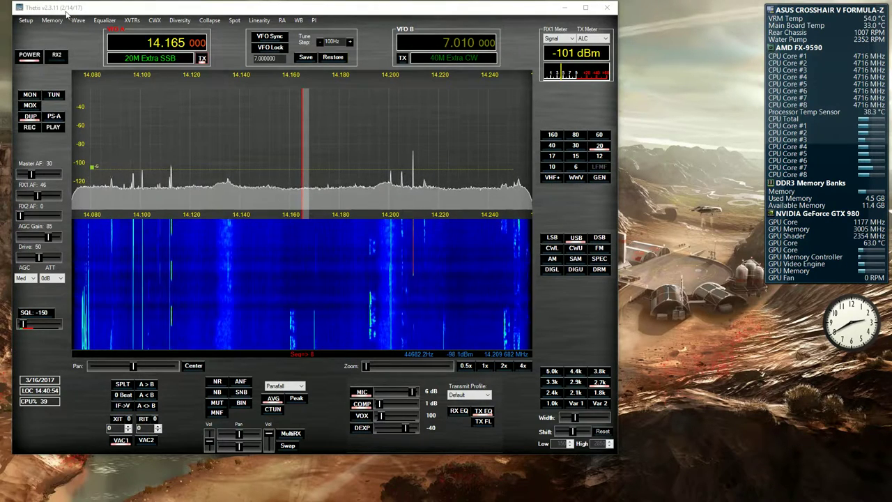
{"action": "left_click", "coordinate": [24, 20]}
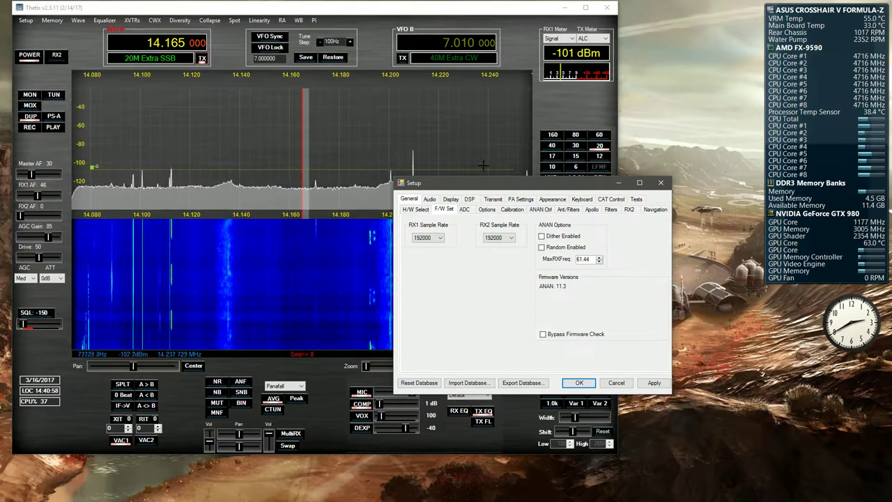
{"action": "left_click_drag", "start_coordinate": [456, 188], "coordinate": [379, 189]}
{"action": "left_click", "coordinate": [338, 210]}
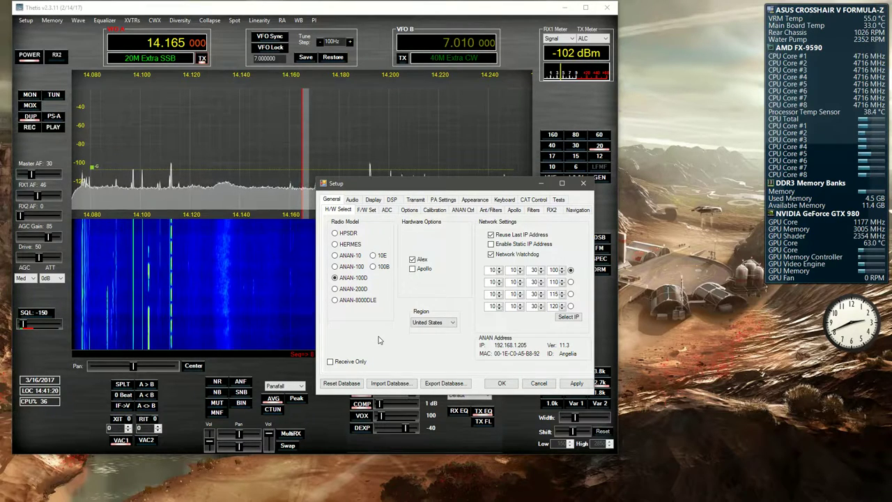
Step: Examine the radio model selection and the available RX1 sample rates in the firmware settings
{"action": "left_click", "coordinate": [366, 210]}
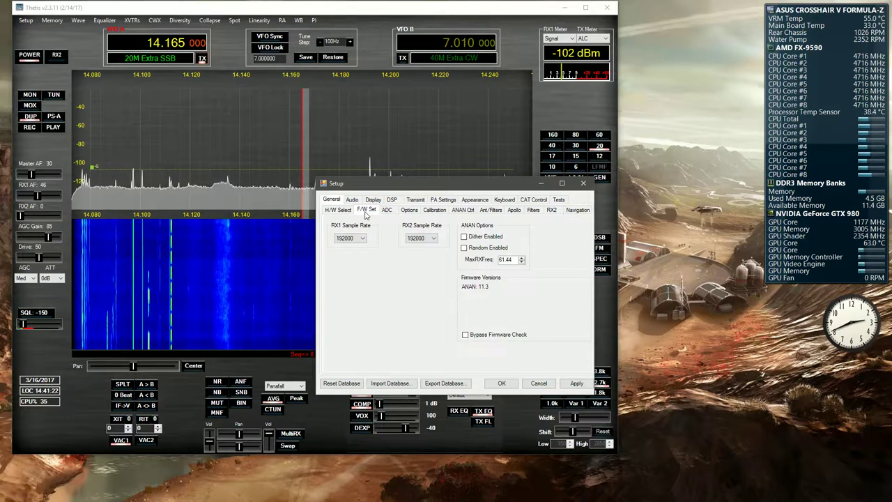
{"action": "left_click", "coordinate": [344, 211]}
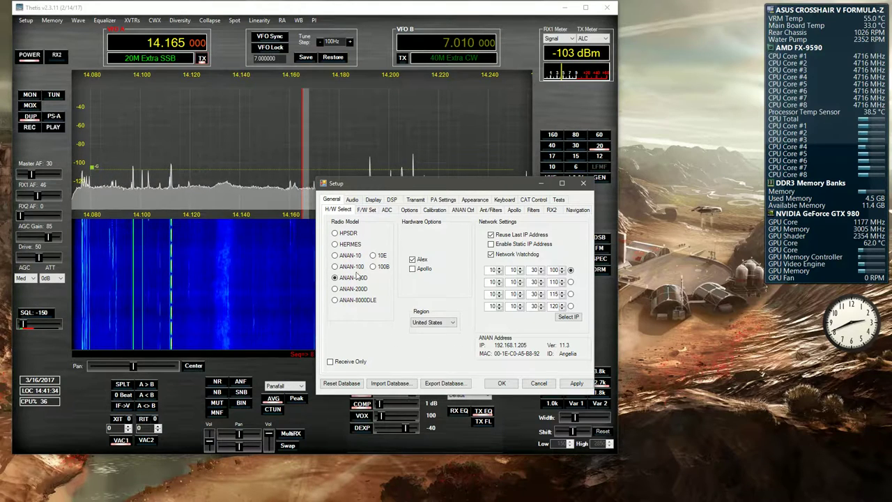
{"action": "left_click", "coordinate": [367, 211]}
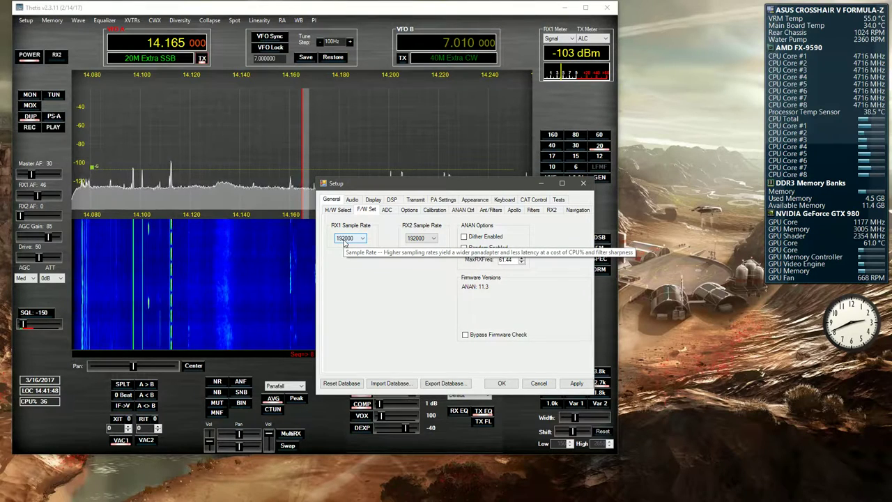
{"action": "left_click", "coordinate": [348, 239]}
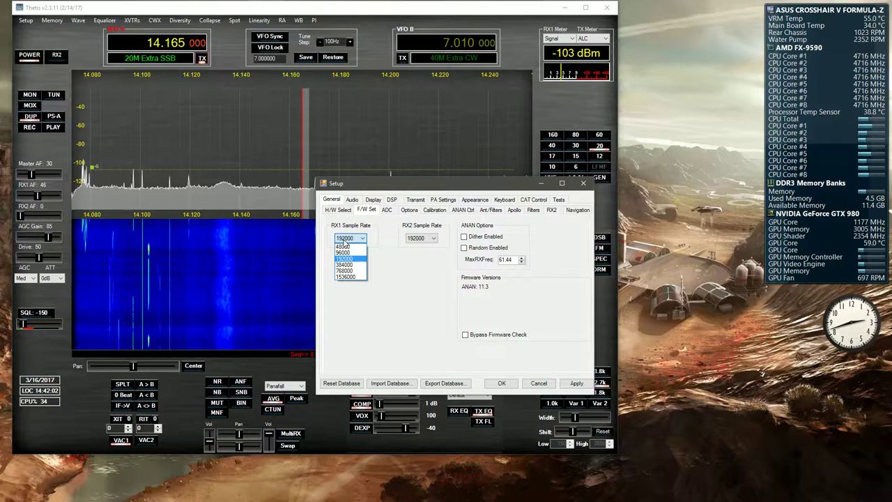
{"action": "left_click", "coordinate": [409, 260]}
Step: Move the Setup window aside, tune upward on 20 m, and switch to the 40 m band with the panadapter fully zoomed out
{"action": "left_click_drag", "start_coordinate": [455, 186], "coordinate": [704, 259]}
{"action": "left_click", "coordinate": [583, 199]}
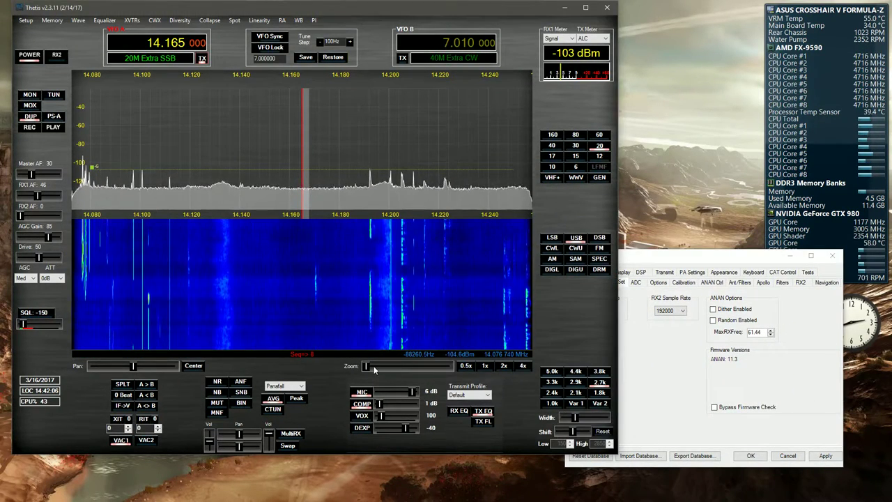
{"action": "left_click_drag", "start_coordinate": [413, 126], "coordinate": [230, 125]}
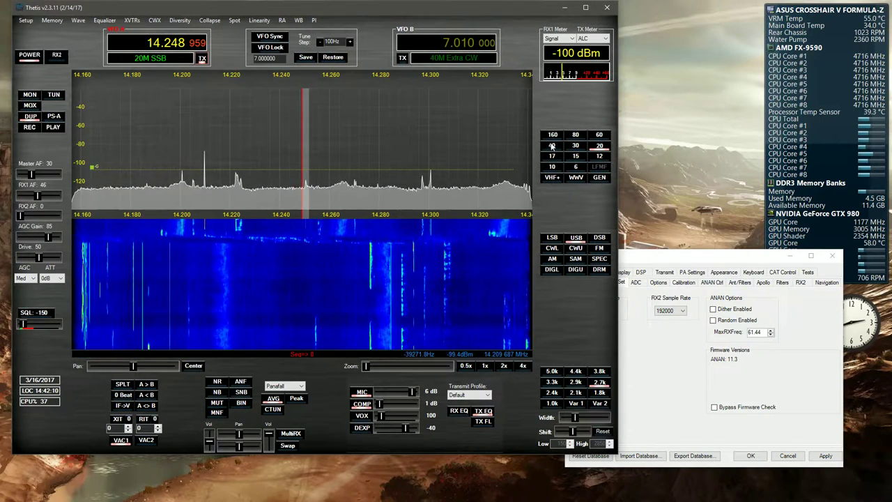
{"action": "left_click_drag", "start_coordinate": [398, 139], "coordinate": [338, 139]}
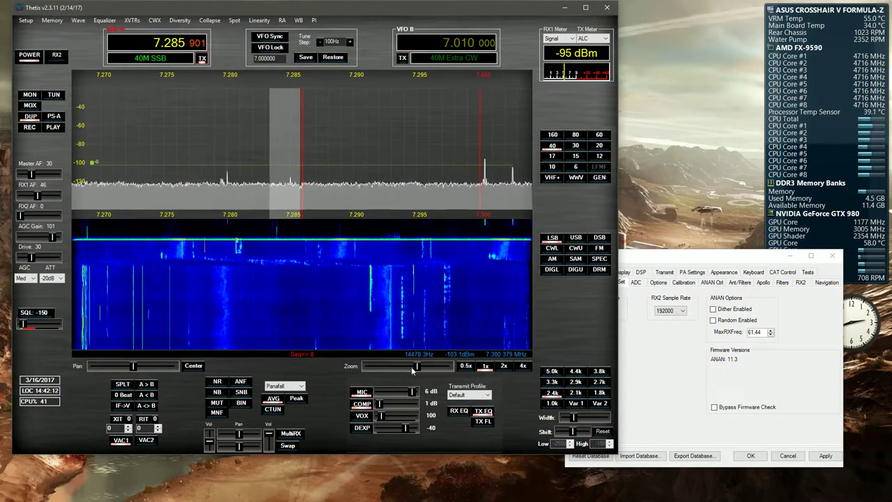
{"action": "left_click_drag", "start_coordinate": [417, 368], "coordinate": [365, 367]}
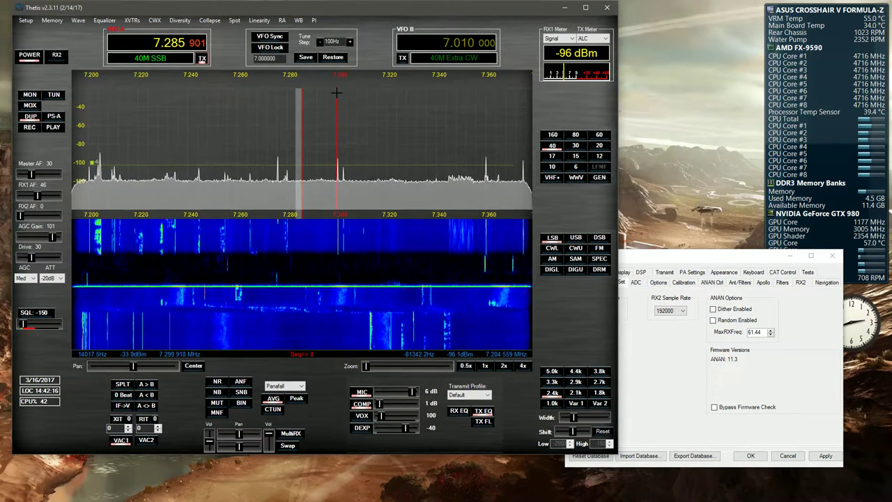
Step: Scan the spectrum above the 40 m band, tuning VFO A up to about 7.840 MHz
{"action": "left_click_drag", "start_coordinate": [348, 120], "coordinate": [372, 139]}
{"action": "left_click_drag", "start_coordinate": [130, 139], "coordinate": [147, 115]}
{"action": "left_click_drag", "start_coordinate": [487, 111], "coordinate": [165, 110]}
{"action": "left_click_drag", "start_coordinate": [398, 119], "coordinate": [210, 119]}
{"action": "left_click_drag", "start_coordinate": [430, 118], "coordinate": [247, 121]}
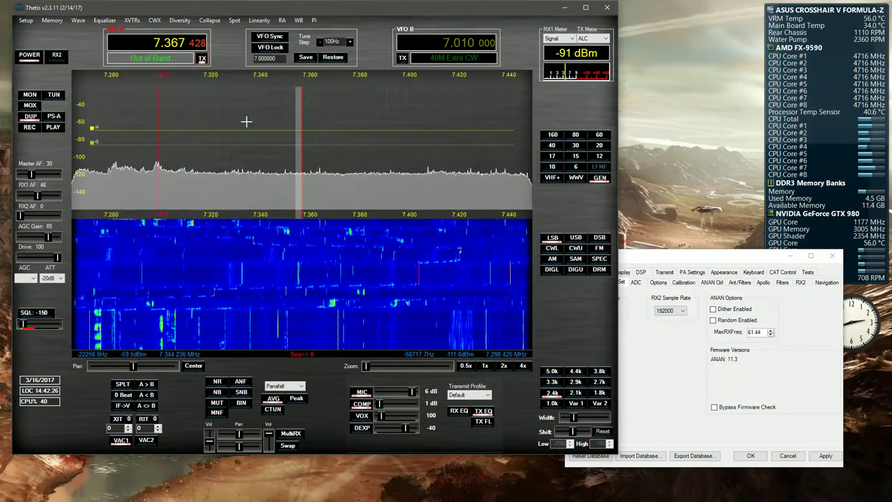
{"action": "left_click_drag", "start_coordinate": [397, 133], "coordinate": [219, 127]}
{"action": "left_click_drag", "start_coordinate": [438, 128], "coordinate": [162, 132]}
{"action": "left_click_drag", "start_coordinate": [466, 134], "coordinate": [273, 129]}
{"action": "left_click_drag", "start_coordinate": [486, 123], "coordinate": [256, 133]}
Step: Set the RX1 sample rate to 384000, tune VFO A to about 7.915 MHz and restart the radio
{"action": "left_click", "coordinate": [636, 332]}
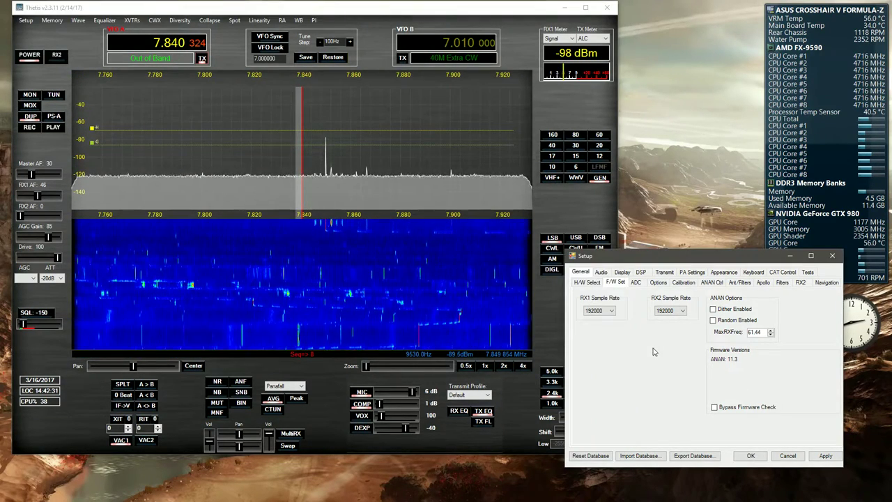
{"action": "left_click", "coordinate": [612, 311]}
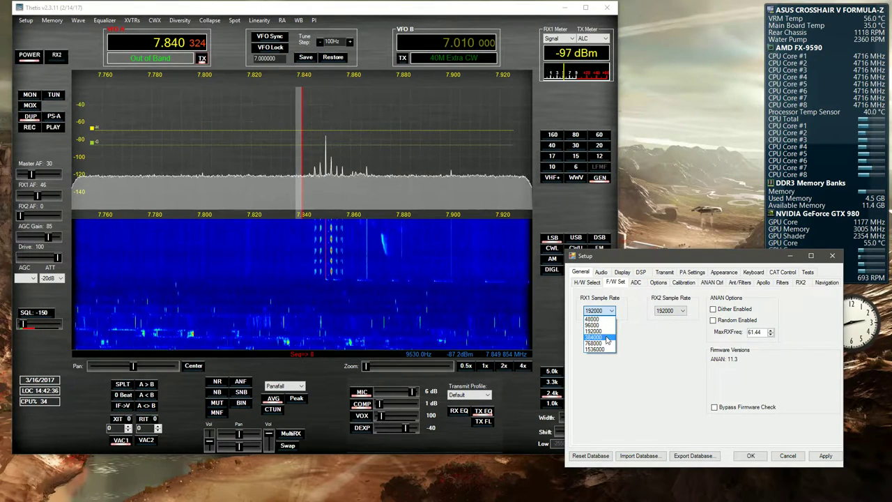
{"action": "left_click", "coordinate": [607, 338]}
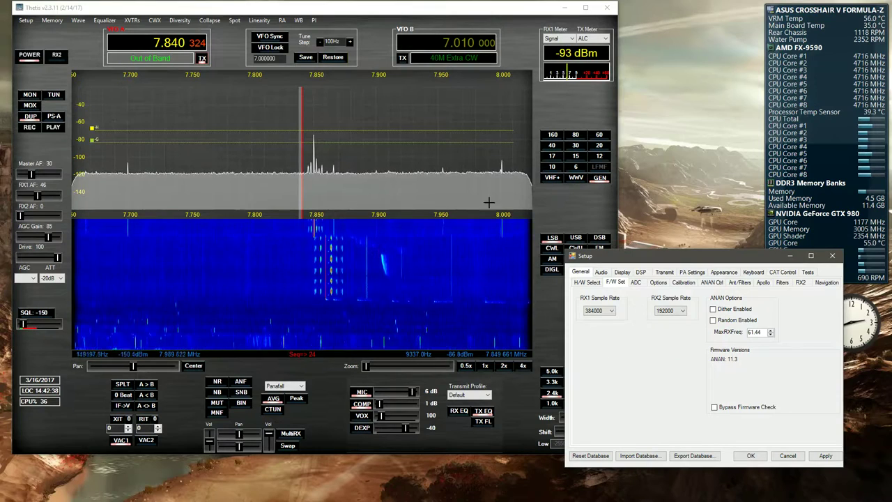
{"action": "left_click_drag", "start_coordinate": [453, 151], "coordinate": [181, 149]}
{"action": "left_click_drag", "start_coordinate": [268, 139], "coordinate": [423, 139]}
{"action": "left_click", "coordinate": [29, 55]}
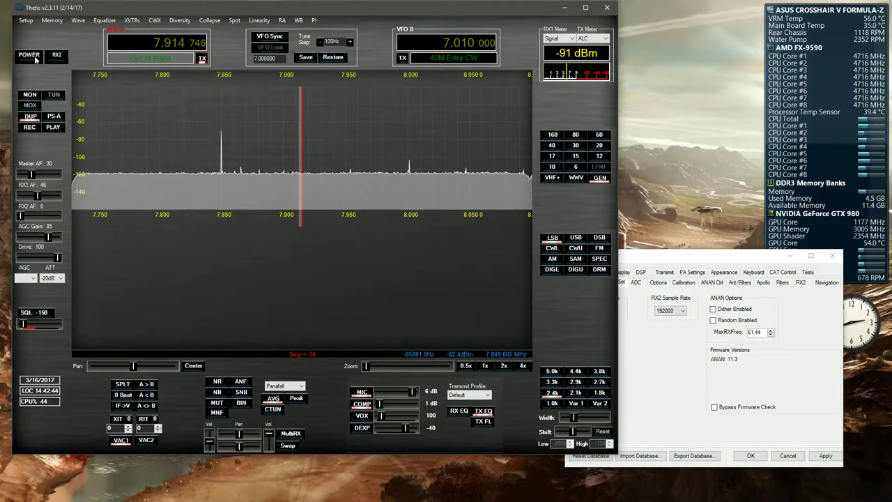
{"action": "left_click", "coordinate": [30, 56]}
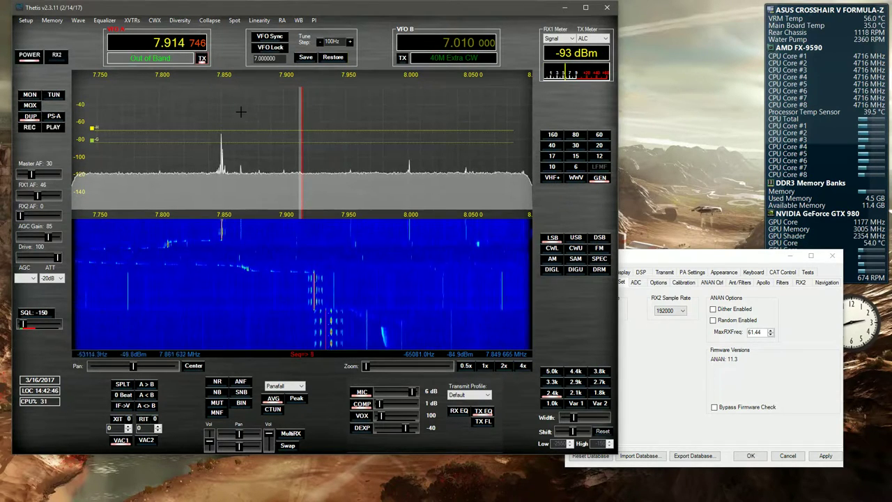
Step: Set the RX2 sample rate to 384000 in the firmware settings
{"action": "left_click", "coordinate": [635, 354]}
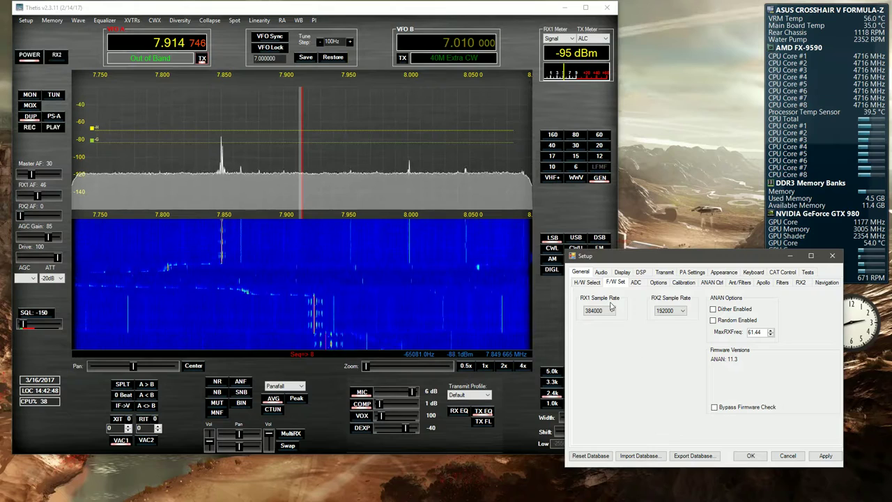
{"action": "left_click", "coordinate": [668, 311]}
{"action": "left_click", "coordinate": [667, 347]}
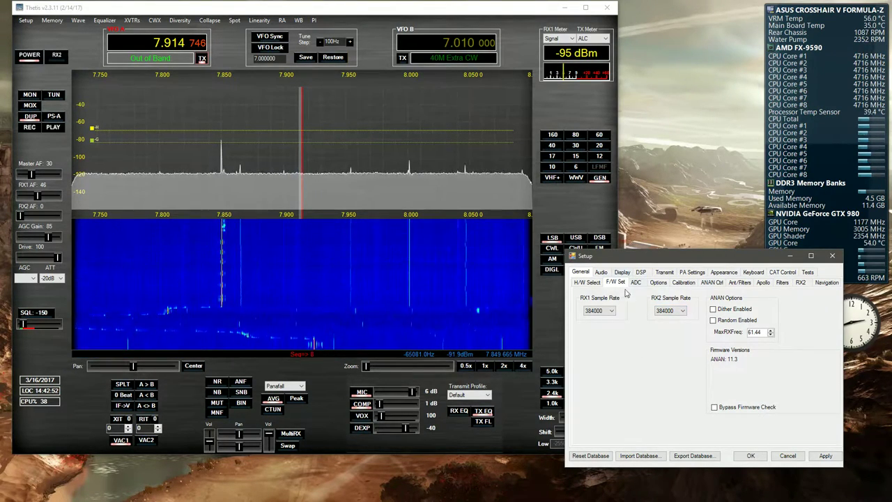
Step: Switch VFO A to the 40 m band, zoom the panadapter fully out and tune to about 7.146 MHz
{"action": "left_click", "coordinate": [551, 146]}
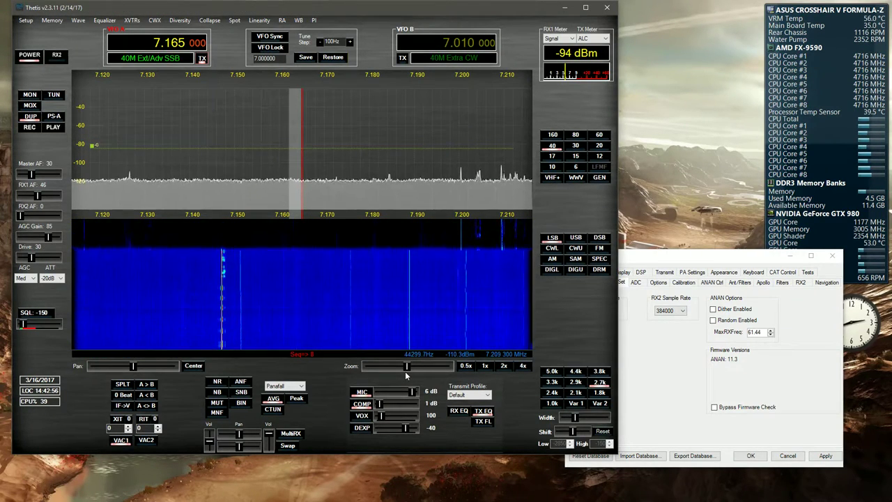
{"action": "left_click_drag", "start_coordinate": [407, 367], "coordinate": [365, 367]}
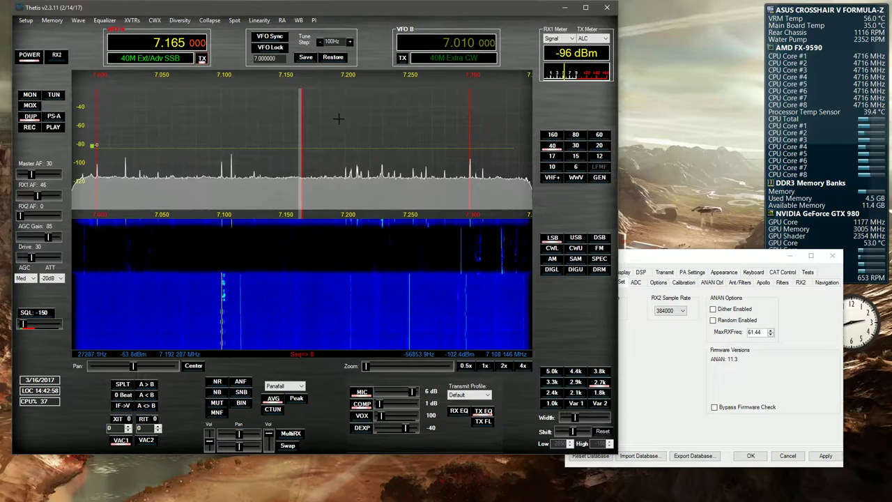
{"action": "left_click_drag", "start_coordinate": [340, 116], "coordinate": [365, 119]}
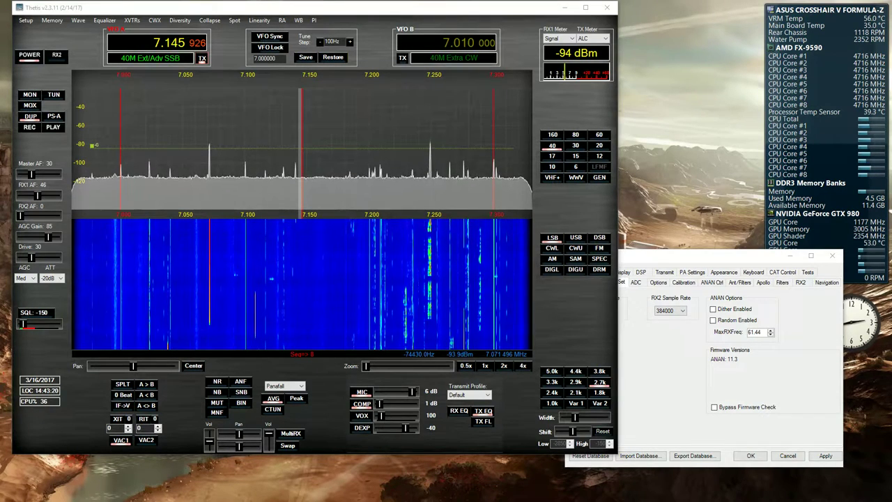
Step: Open Task Manager and examine the throughput of the Intel 82583V Gigabit Ethernet adapter
{"action": "key", "text": "ctrl+shift+Escape"}
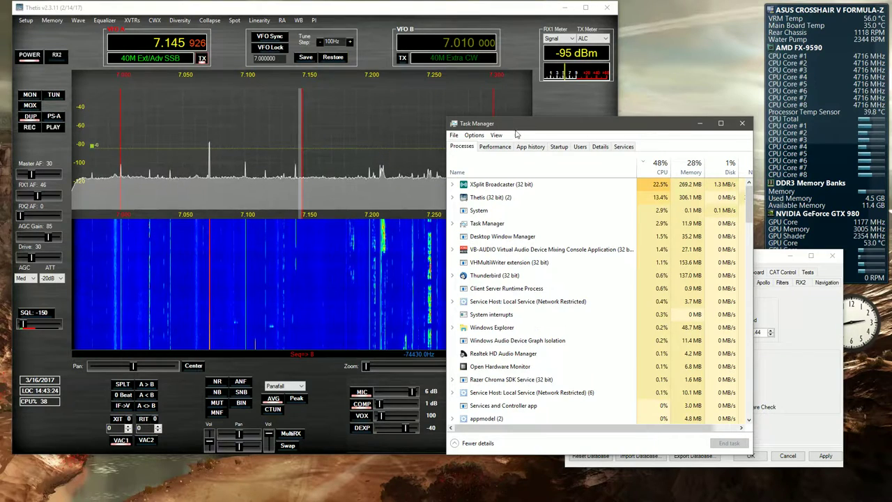
{"action": "left_click", "coordinate": [495, 146]}
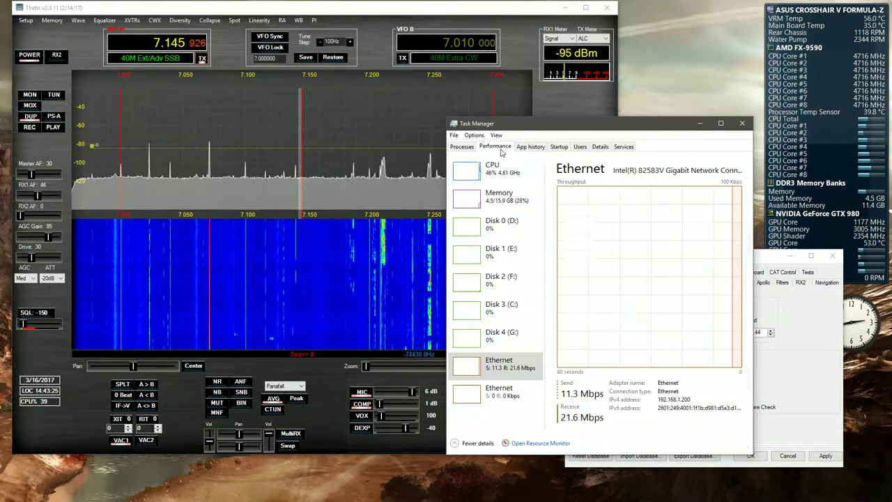
{"action": "left_click", "coordinate": [470, 398]}
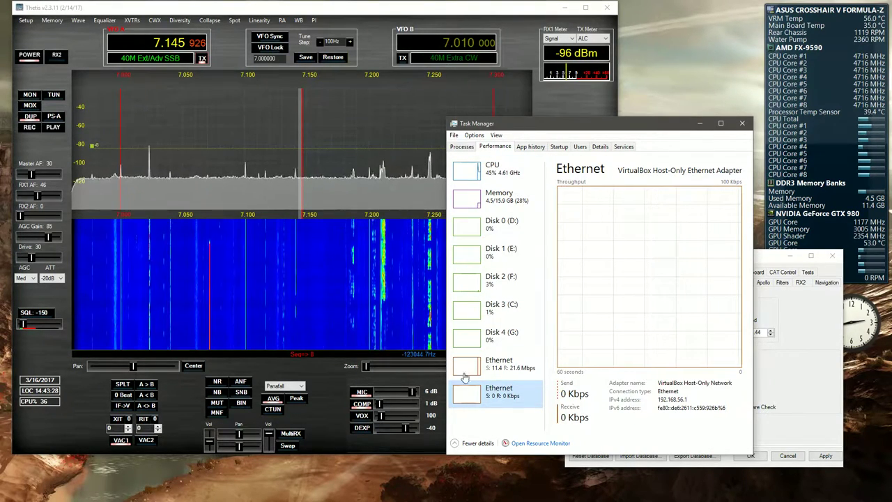
{"action": "left_click", "coordinate": [467, 372]}
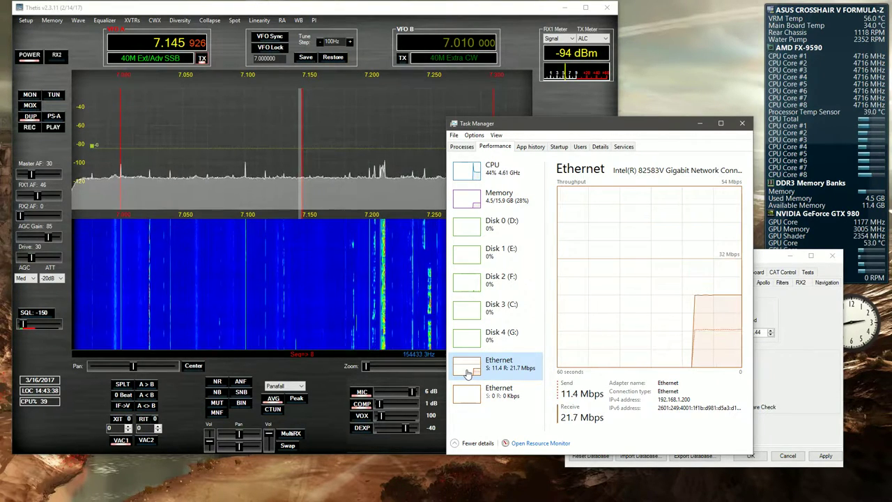
Step: Enable the second receiver RX2 and check the Ethernet throughput in Task Manager
{"action": "left_click", "coordinate": [59, 59]}
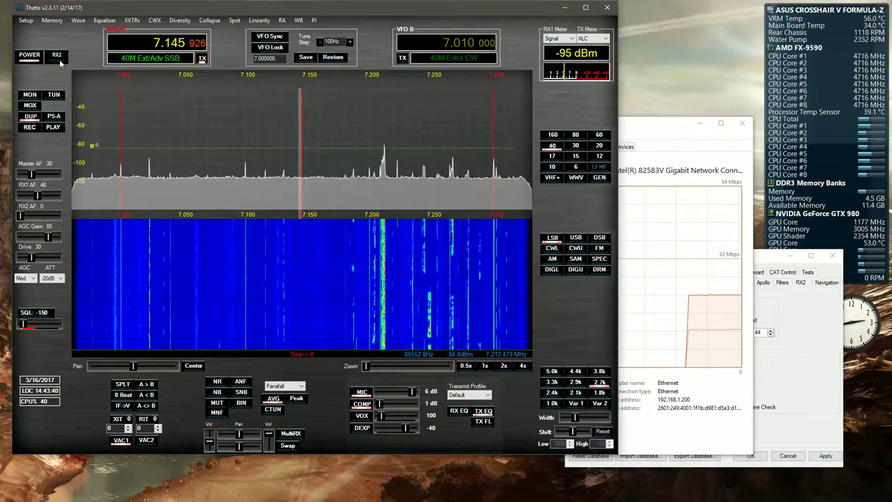
{"action": "left_click", "coordinate": [711, 301]}
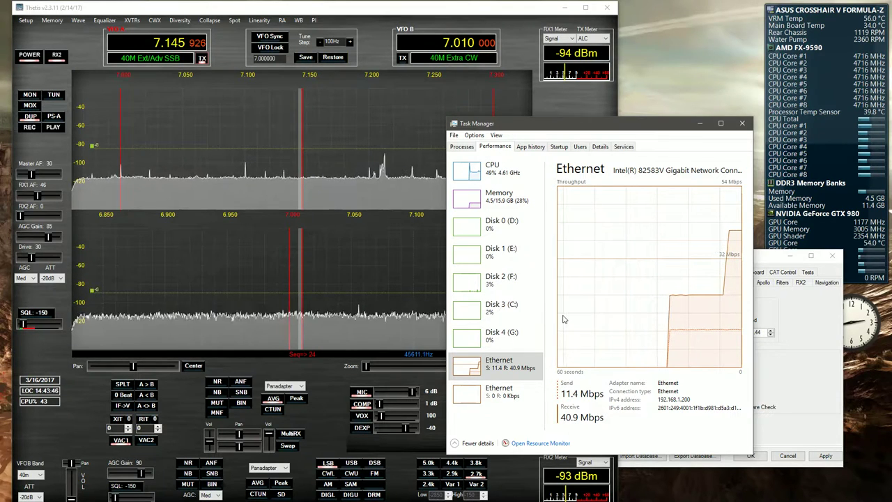
Step: Set the RX1 and RX2 sample rates to 768000 and check the Ethernet throughput in Task Manager
{"action": "left_click", "coordinate": [801, 376]}
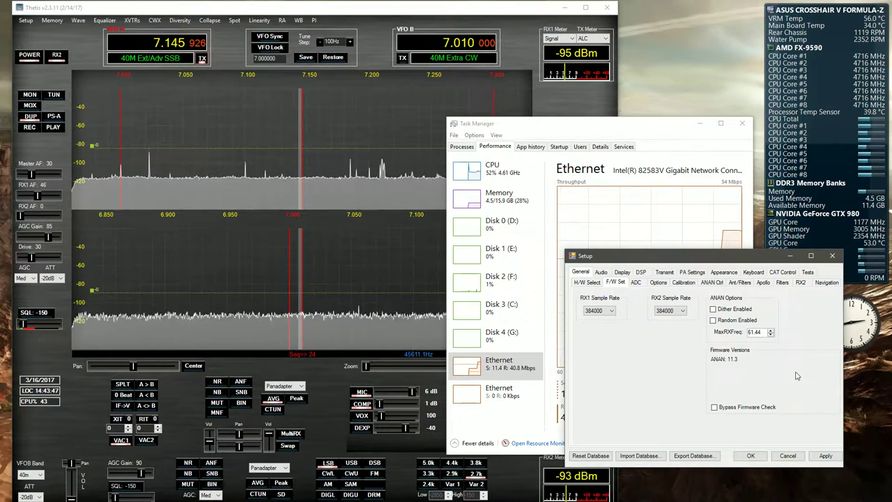
{"action": "left_click", "coordinate": [602, 310]}
{"action": "left_click", "coordinate": [593, 343]}
{"action": "left_click", "coordinate": [673, 310]}
{"action": "left_click", "coordinate": [665, 324]}
{"action": "left_click", "coordinate": [577, 108]}
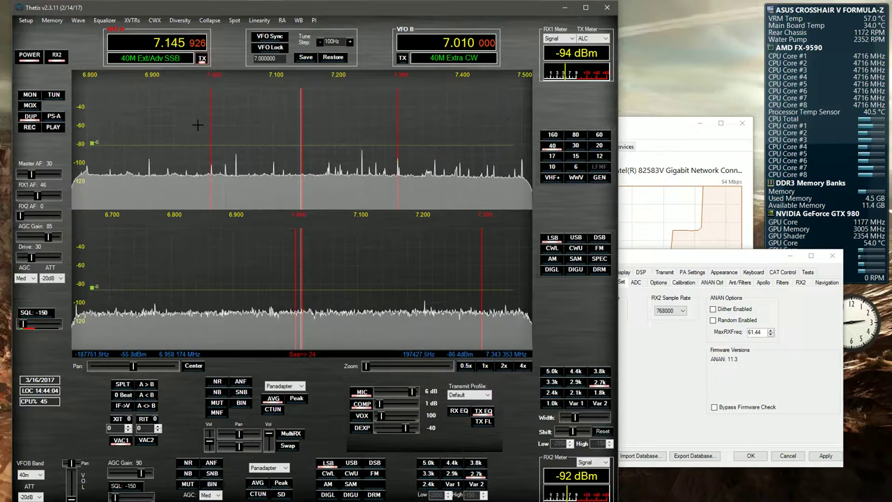
{"action": "left_click", "coordinate": [664, 127]}
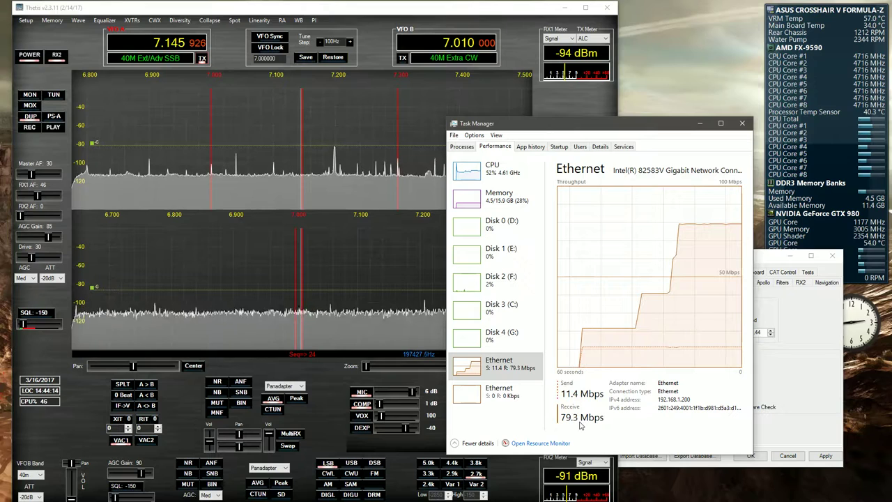
Step: Set the RX1 and RX2 sample rates to 1536000 and check the Ethernet throughput in Task Manager
{"action": "left_click", "coordinate": [799, 366]}
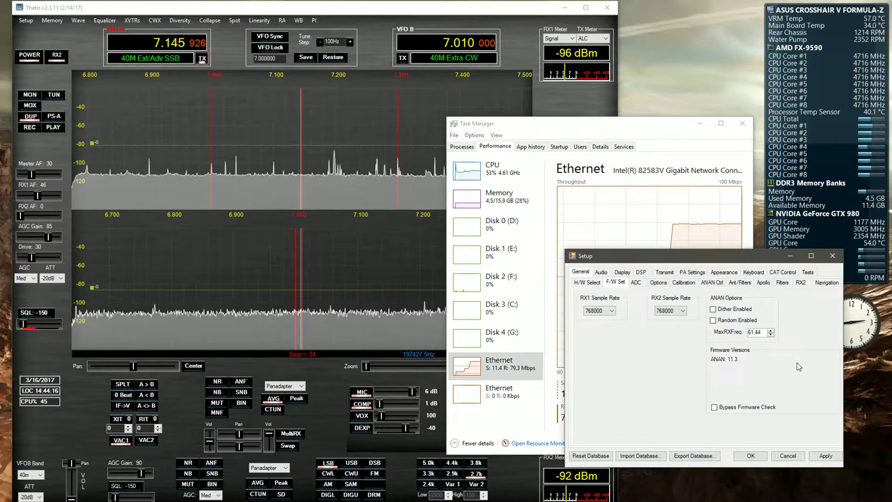
{"action": "left_click", "coordinate": [598, 311]}
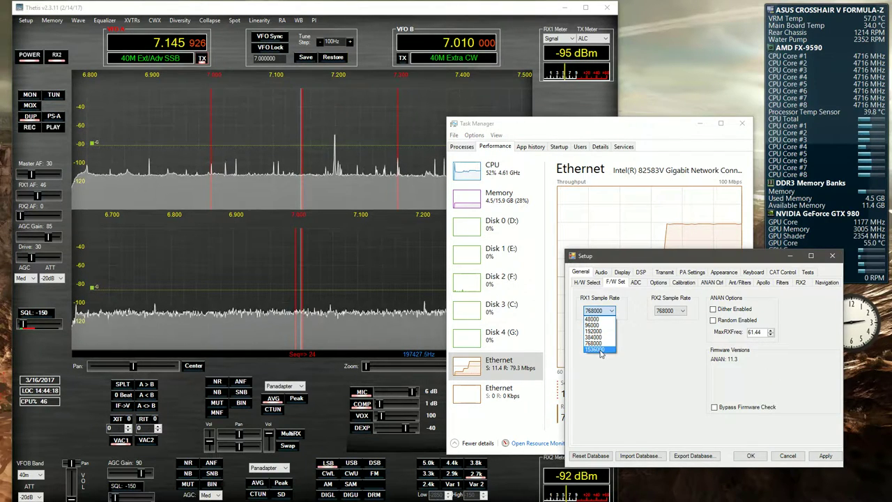
{"action": "left_click", "coordinate": [598, 353]}
{"action": "left_click", "coordinate": [669, 311]}
{"action": "left_click", "coordinate": [666, 354]}
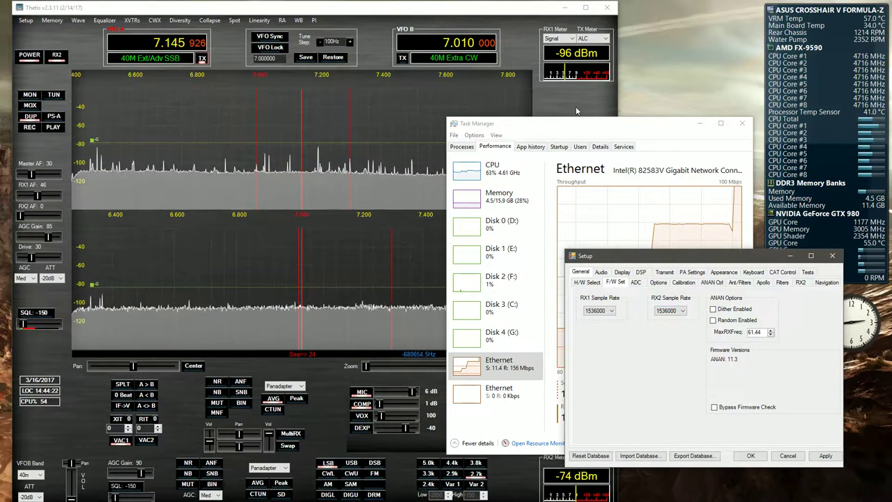
{"action": "left_click", "coordinate": [646, 142]}
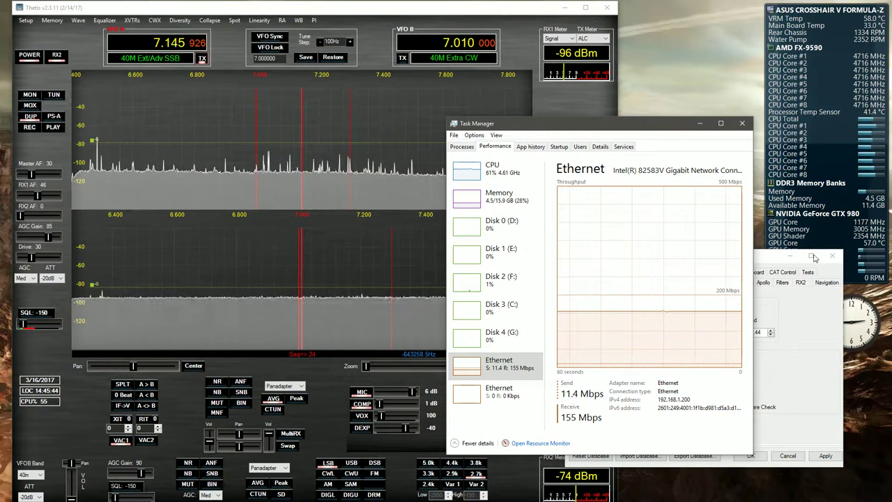
Step: Set the RX1 and RX2 sample rates to 192000
{"action": "left_click", "coordinate": [822, 326]}
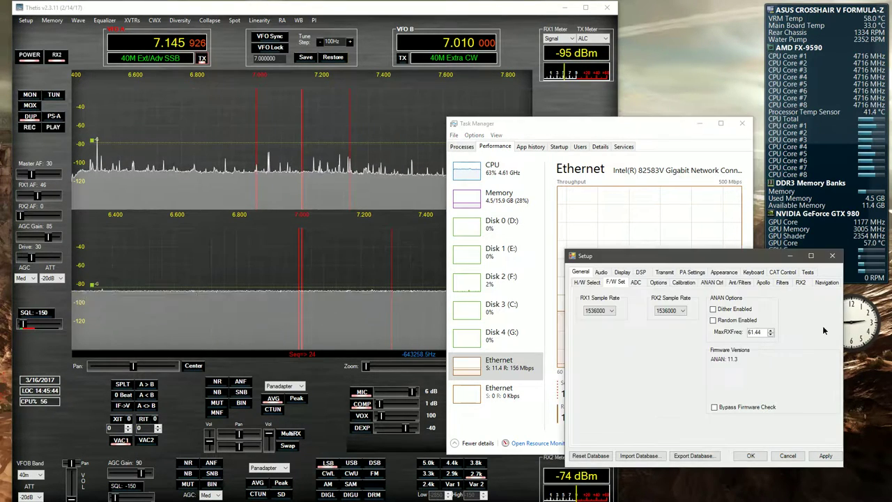
{"action": "left_click", "coordinate": [610, 310]}
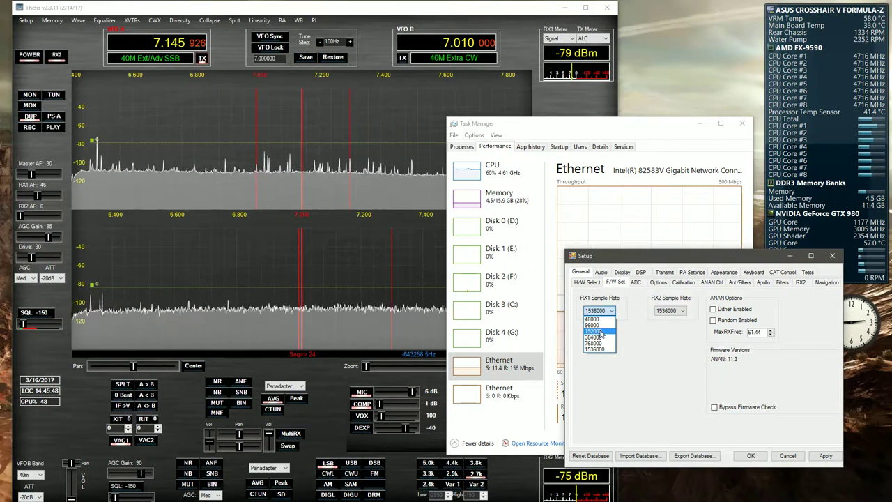
{"action": "left_click", "coordinate": [600, 331]}
{"action": "left_click", "coordinate": [668, 310]}
{"action": "left_click", "coordinate": [670, 311]}
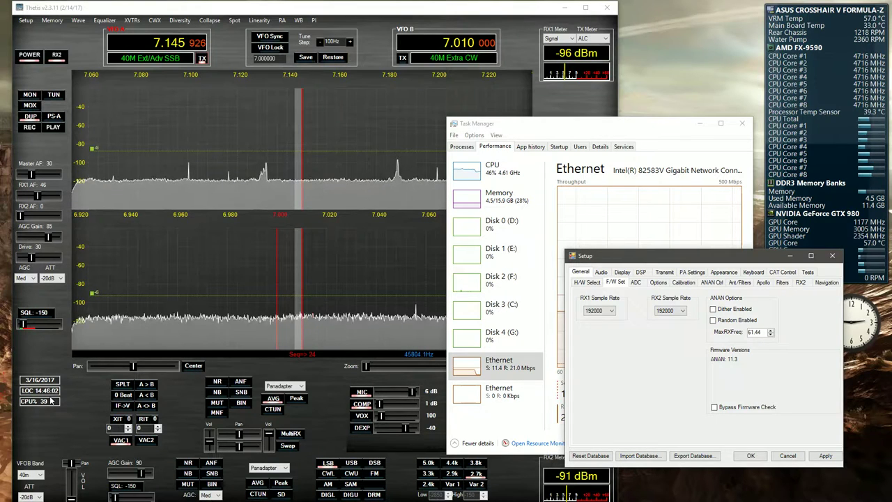
Step: Set the RX1 and RX2 sample rates to 384000
{"action": "left_click", "coordinate": [606, 312]}
{"action": "left_click", "coordinate": [594, 336]}
{"action": "left_click", "coordinate": [673, 311]}
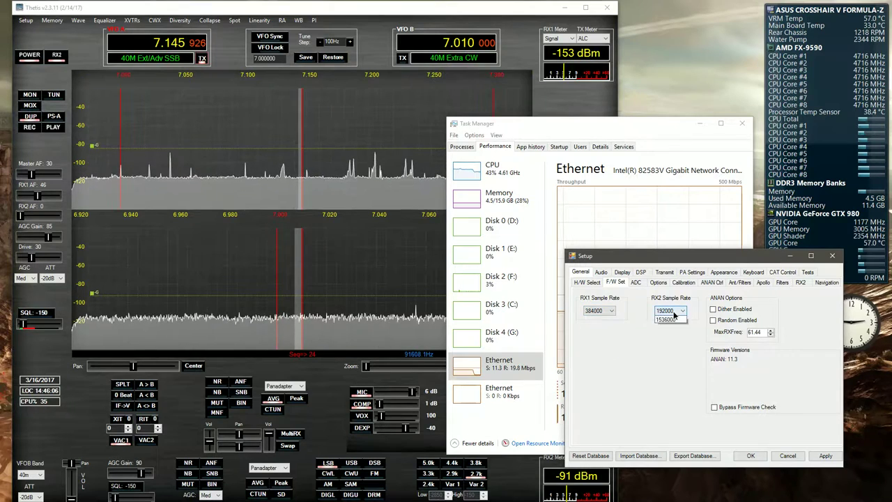
{"action": "left_click", "coordinate": [667, 337]}
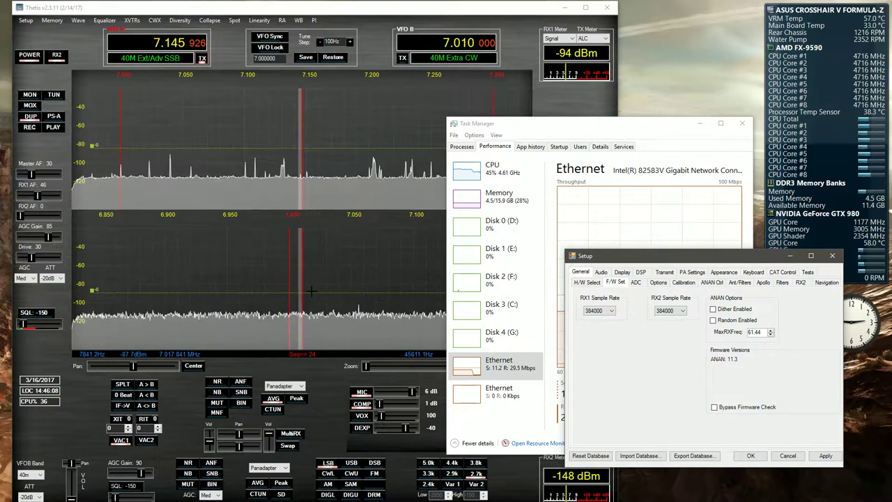
Step: View RX1 on the 80 m band, switch it to 20 m and tune to about 14.172 MHz
{"action": "left_click", "coordinate": [380, 174]}
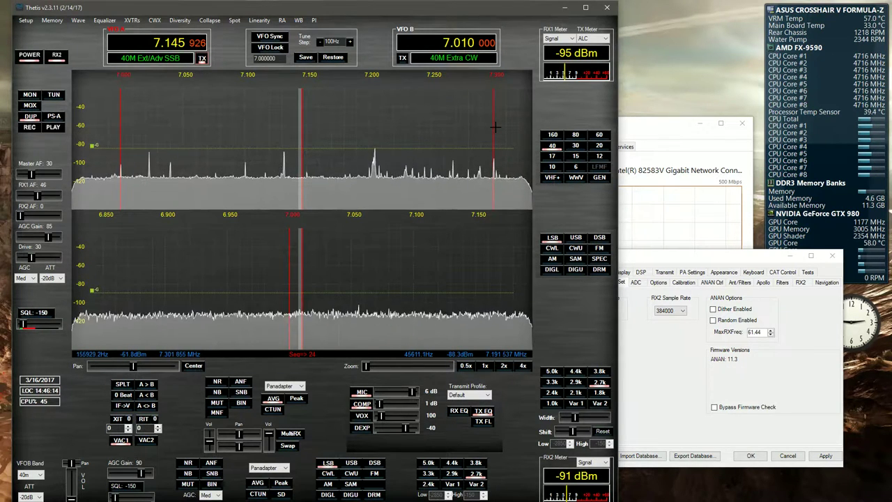
{"action": "left_click", "coordinate": [575, 136]}
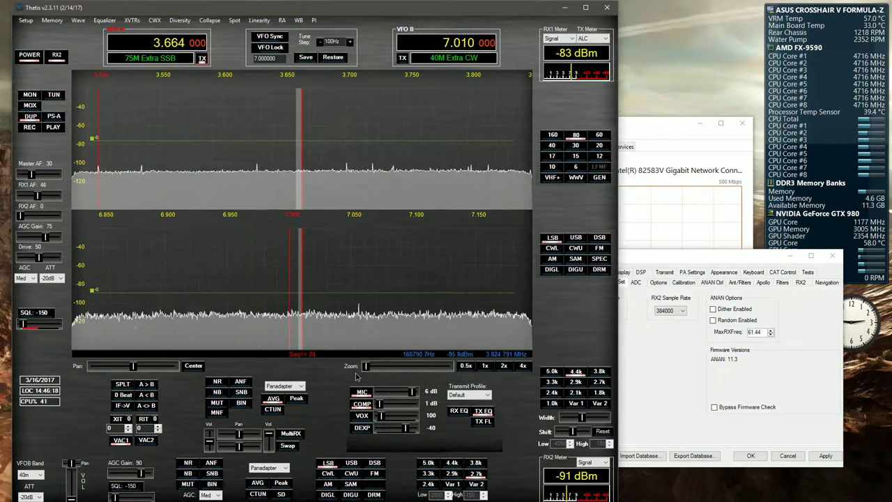
{"action": "left_click_drag", "start_coordinate": [404, 140], "coordinate": [550, 139]}
{"action": "left_click", "coordinate": [599, 145]}
{"action": "left_click_drag", "start_coordinate": [231, 132], "coordinate": [166, 137]}
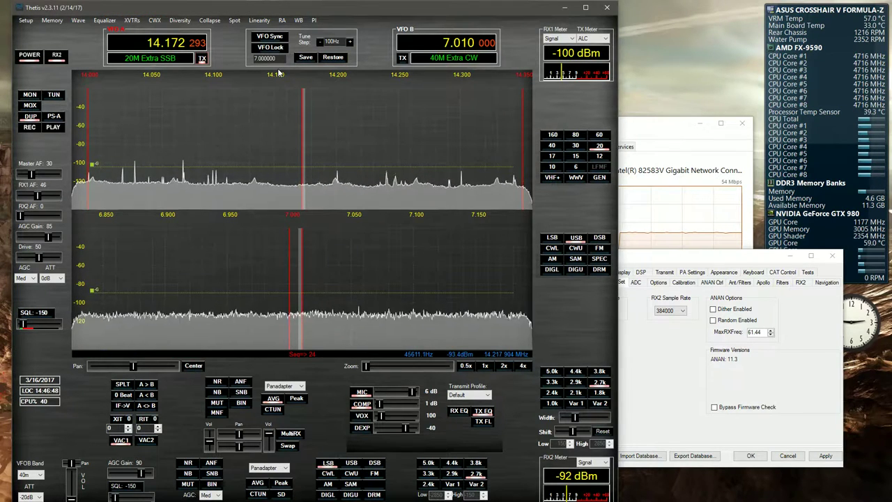
Step: Open the wideband display, examine the 0 to 60 MHz spectrum and close it
{"action": "left_click", "coordinate": [302, 23]}
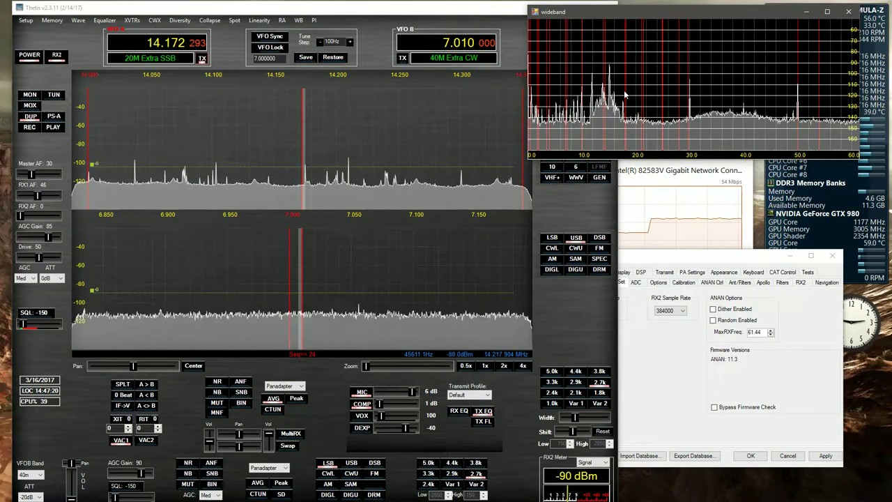
{"action": "left_click", "coordinate": [852, 12]}
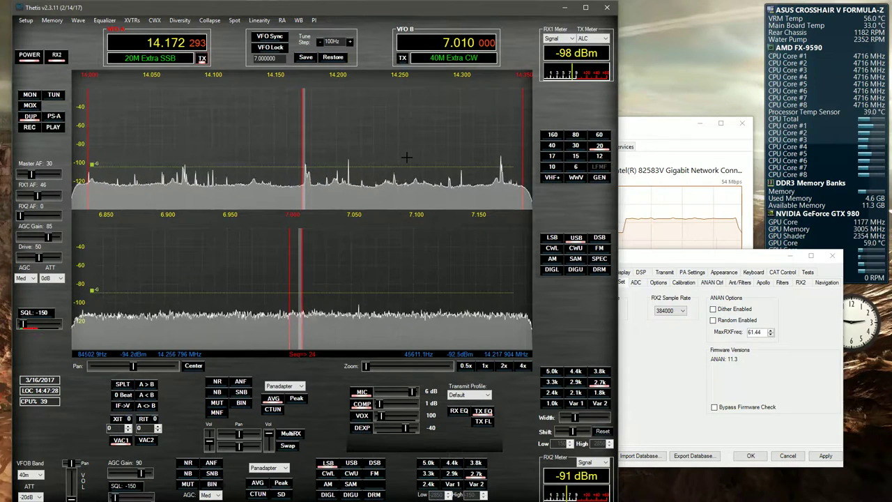
Step: View RX1 on the 40 m band, switch it to 80 m and tune to about 3.748 MHz
{"action": "mouse_move", "coordinate": [411, 155]}
{"action": "left_mouse_down"}
{"action": "mouse_move", "coordinate": [368, 160]}
{"action": "mouse_move", "coordinate": [409, 162]}
{"action": "left_mouse_up"}
{"action": "left_click", "coordinate": [551, 145]}
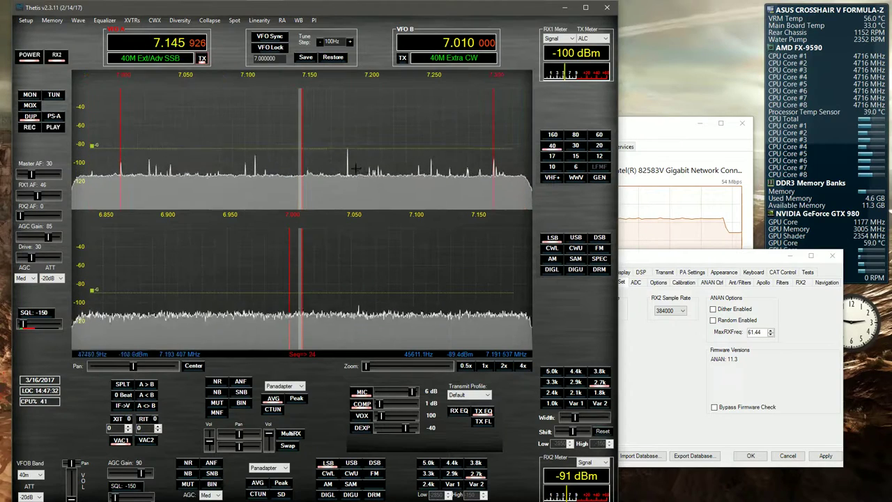
{"action": "left_click", "coordinate": [574, 135]}
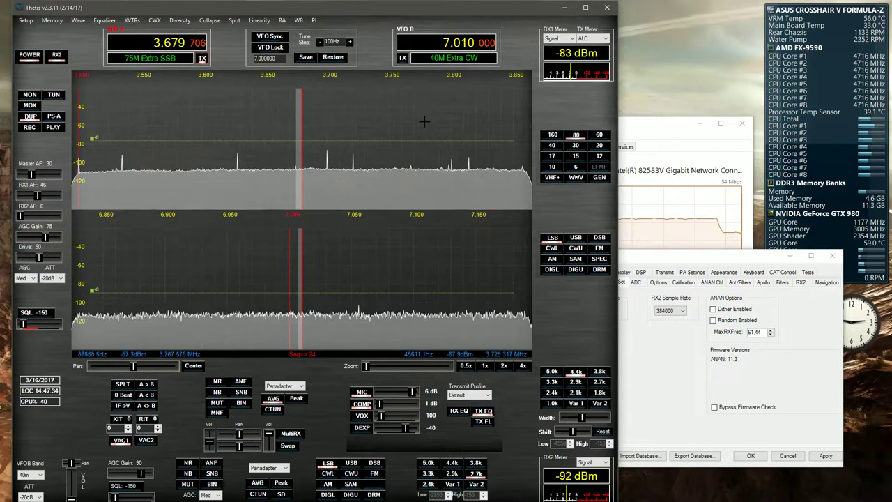
{"action": "left_click_drag", "start_coordinate": [423, 120], "coordinate": [355, 142]}
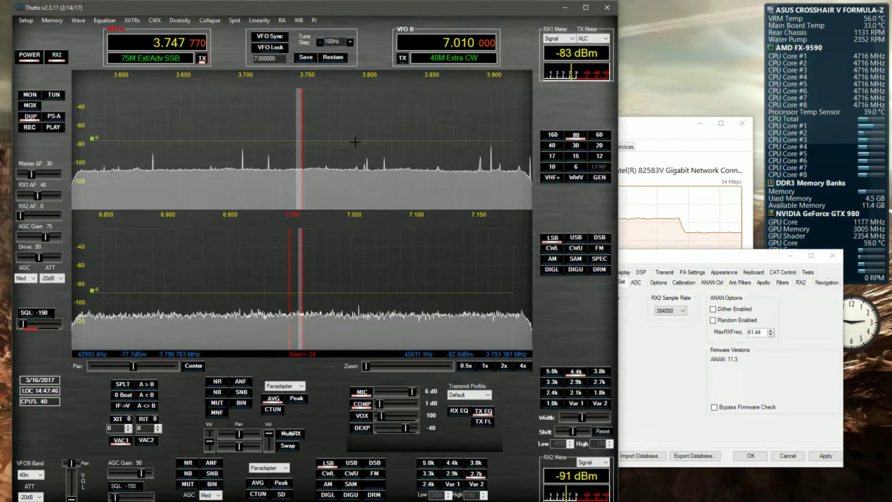
Step: Display the VAC 1 audio settings in Setup and examine the driver, buffer size, sample rate and latency options
{"action": "left_click", "coordinate": [678, 361]}
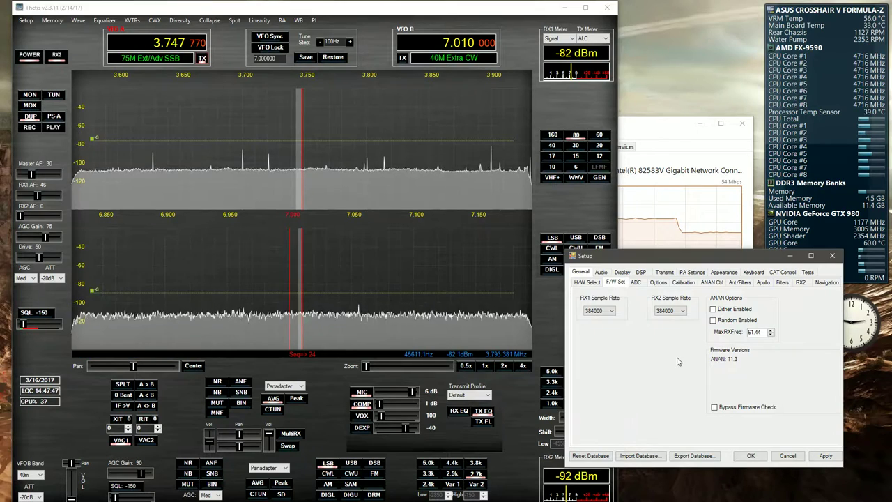
{"action": "left_click", "coordinate": [601, 272]}
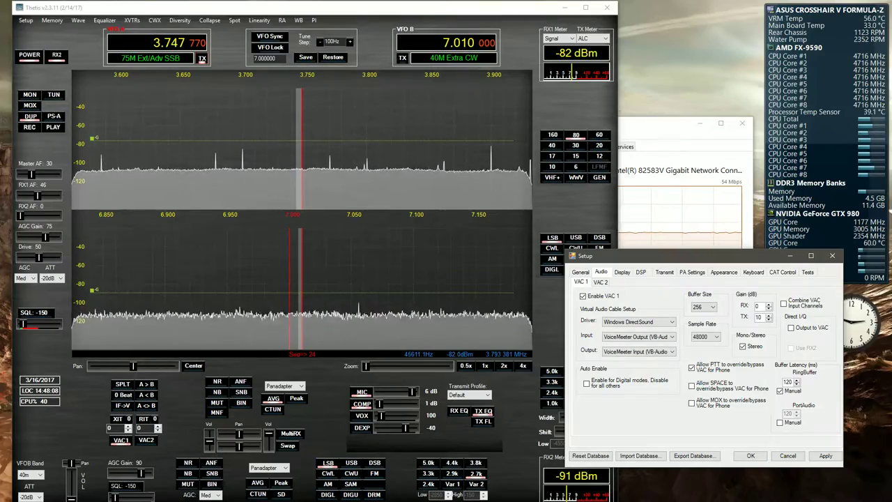
Step: Switch to VoiceMeeter Banana, lower the RF Audio In fader to about -57.3 dB, and close the mixer window
{"action": "key", "text": "super+Tab"}
{"action": "key", "text": "Return"}
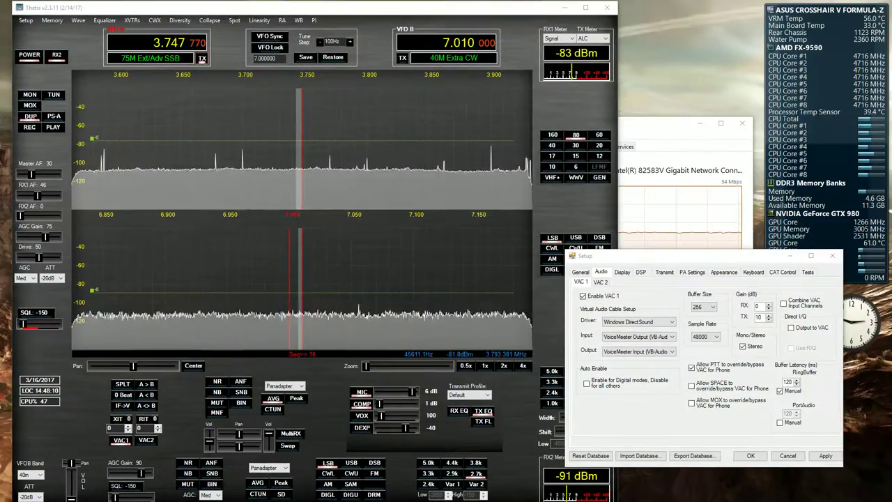
{"action": "key", "text": "alt+Tab"}
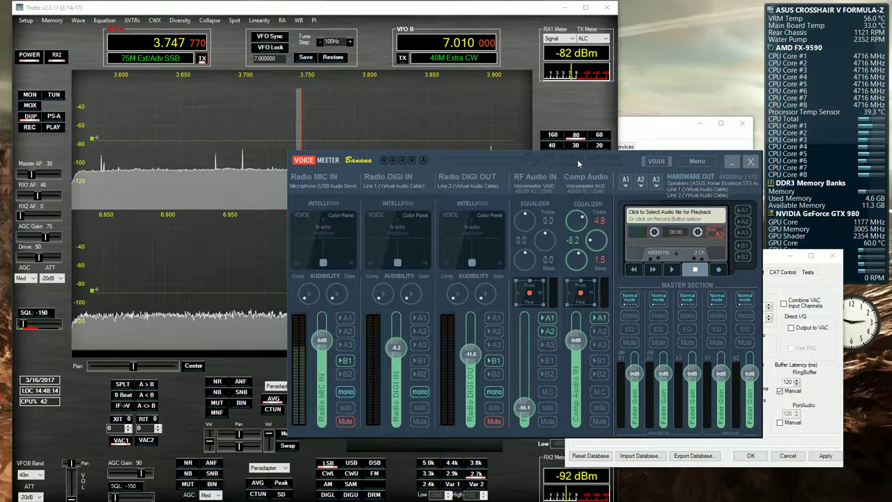
{"action": "mouse_move", "coordinate": [524, 407]}
{"action": "left_mouse_down"}
{"action": "mouse_move", "coordinate": [524, 349]}
{"action": "mouse_move", "coordinate": [524, 411]}
{"action": "left_mouse_up"}
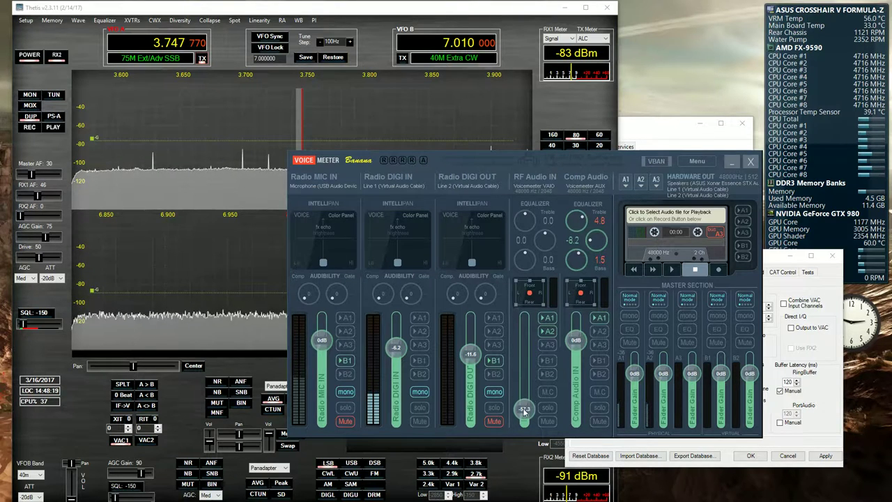
{"action": "left_click", "coordinate": [751, 162]}
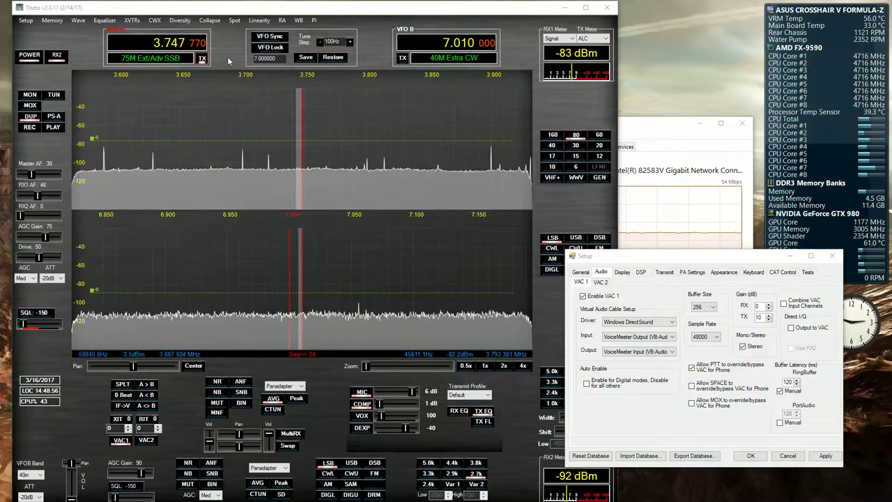
Step: Open the Diversity phasing control, examine its receiver source, gain and phase settings, and close it
{"action": "left_click", "coordinate": [179, 20]}
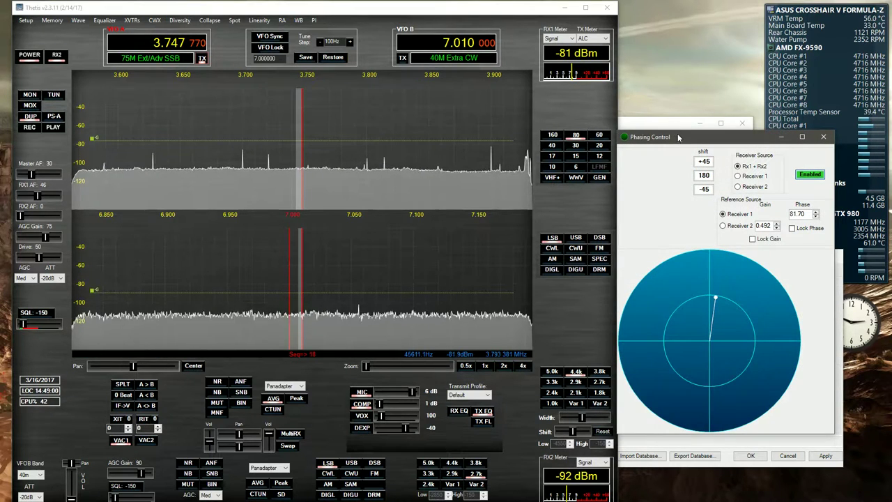
{"action": "left_click_drag", "start_coordinate": [679, 140], "coordinate": [683, 149]}
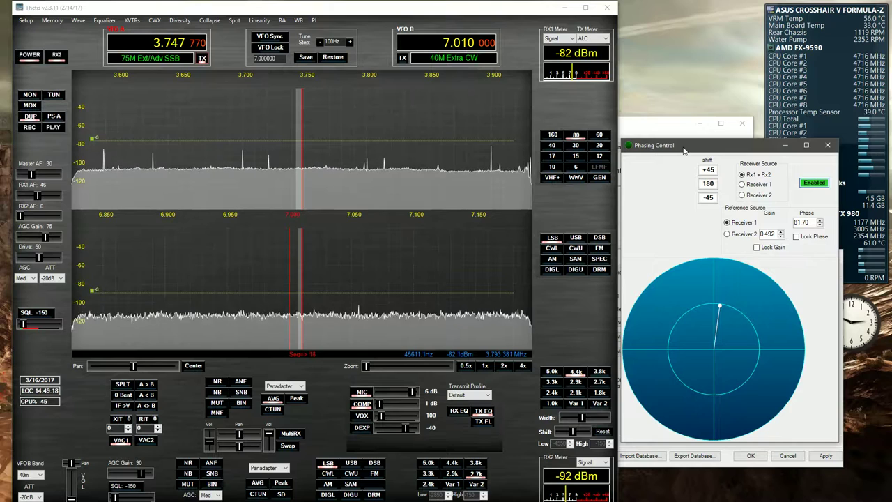
{"action": "left_click", "coordinate": [828, 146]}
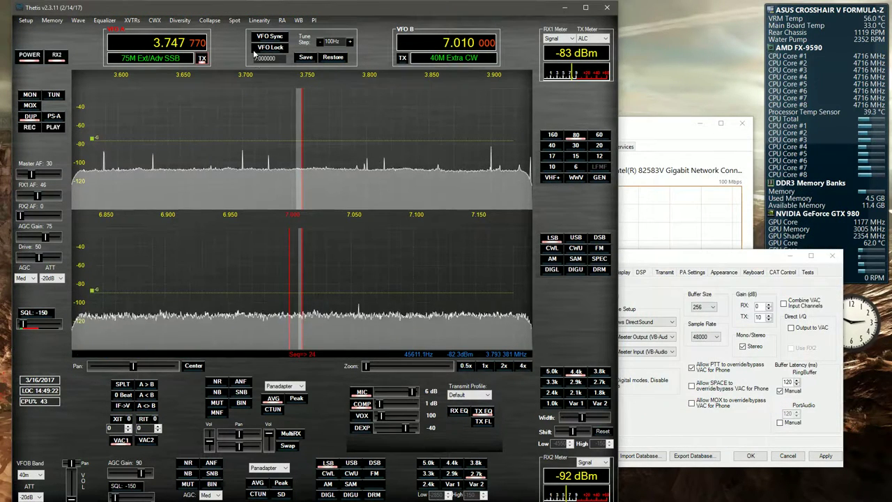
Step: Open PureSignal 2.0 from the Linearity feature, expand its advanced settings, and place the window clear of both receiver spectra
{"action": "left_click", "coordinate": [259, 21]}
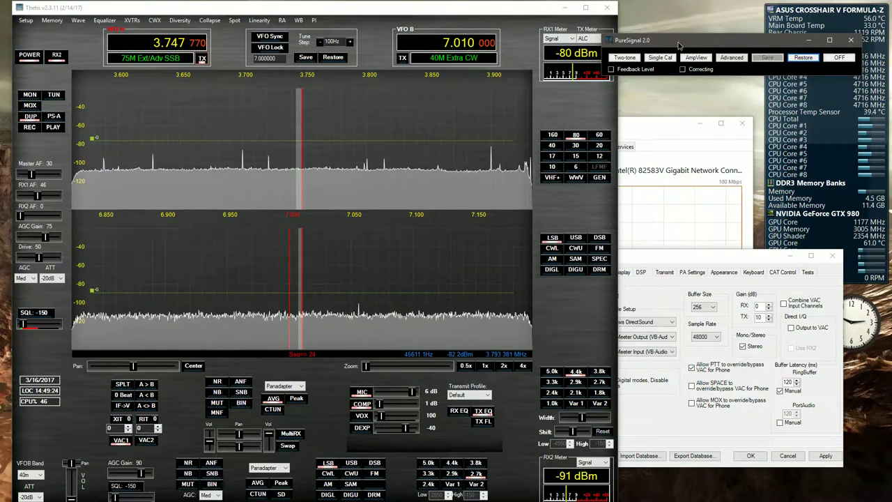
{"action": "left_click_drag", "start_coordinate": [677, 41], "coordinate": [357, 221]}
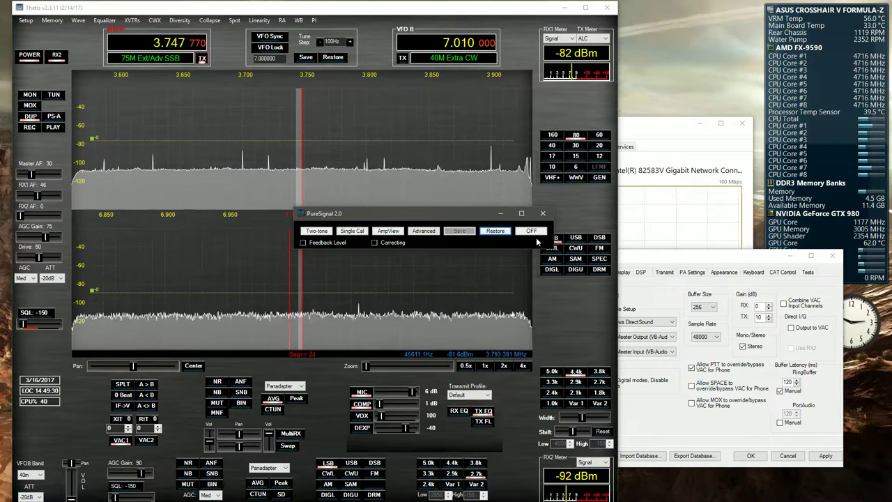
{"action": "left_click", "coordinate": [430, 232]}
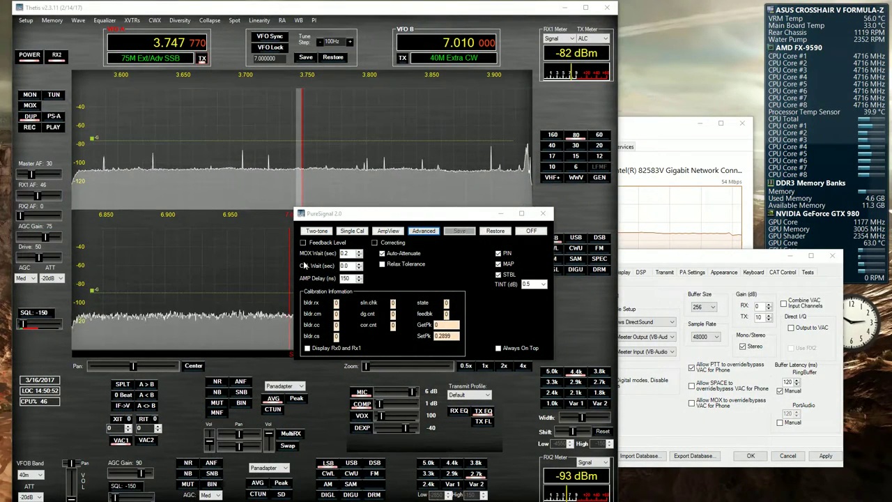
{"action": "left_click_drag", "start_coordinate": [369, 217], "coordinate": [690, 97]}
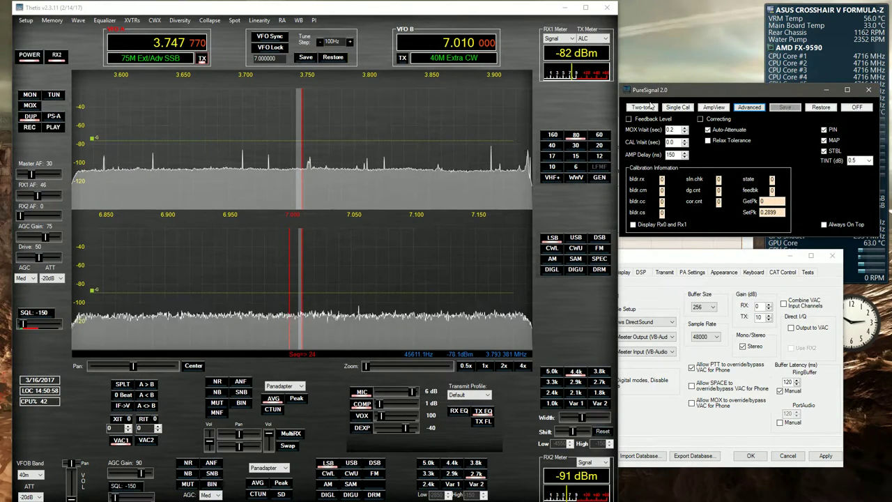